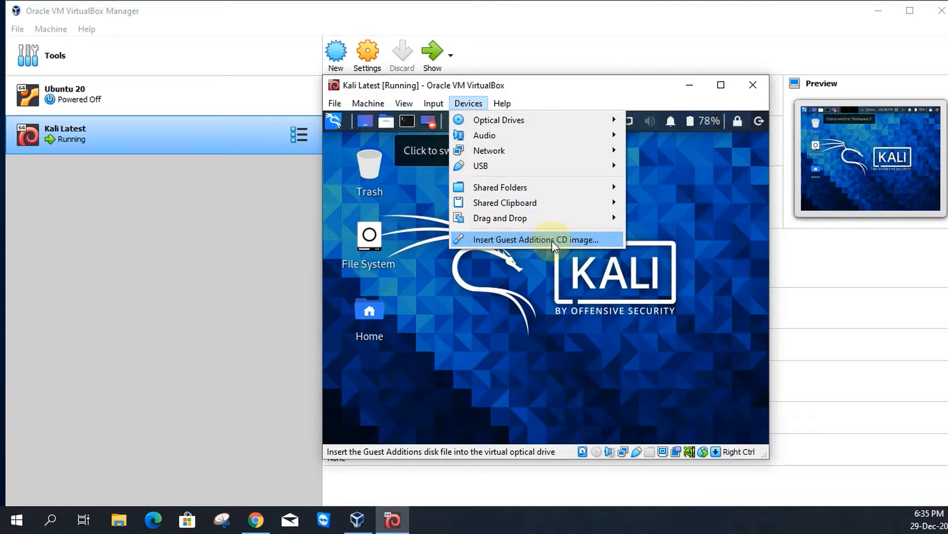
Insert the Guest Additions CD image into the running Kali machine and open the VBox_GAs_6.1.16 disc in the file manager
{"action": "left_click", "coordinate": [542, 239]}
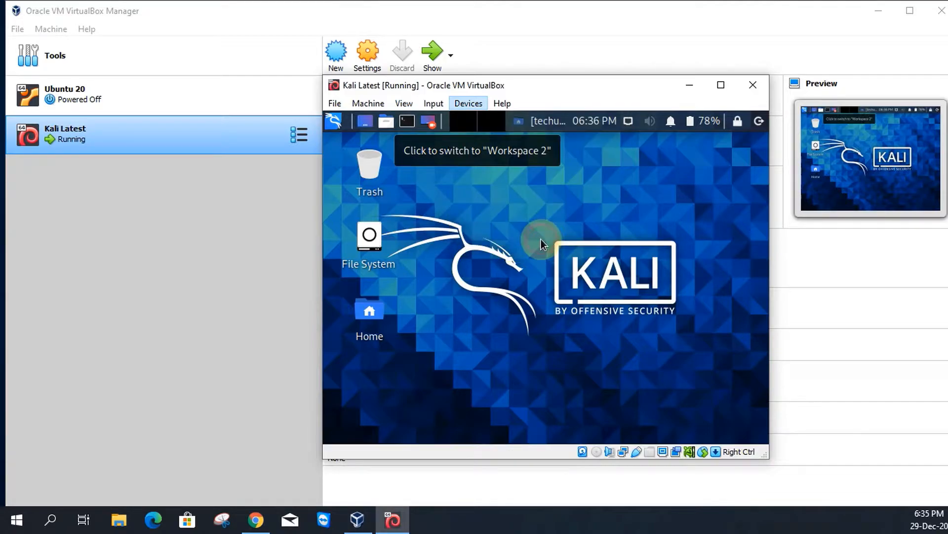
{"action": "left_click", "coordinate": [544, 332]}
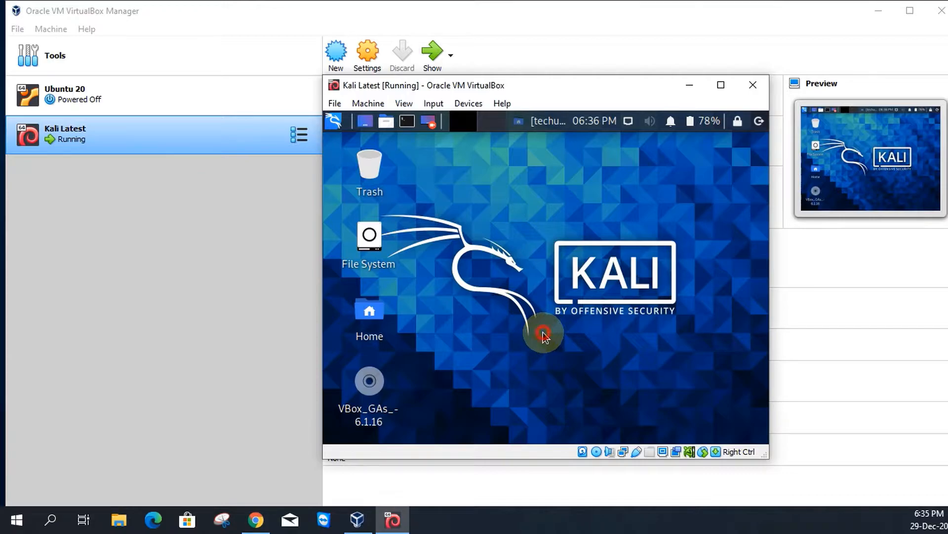
{"action": "left_click", "coordinate": [371, 421]}
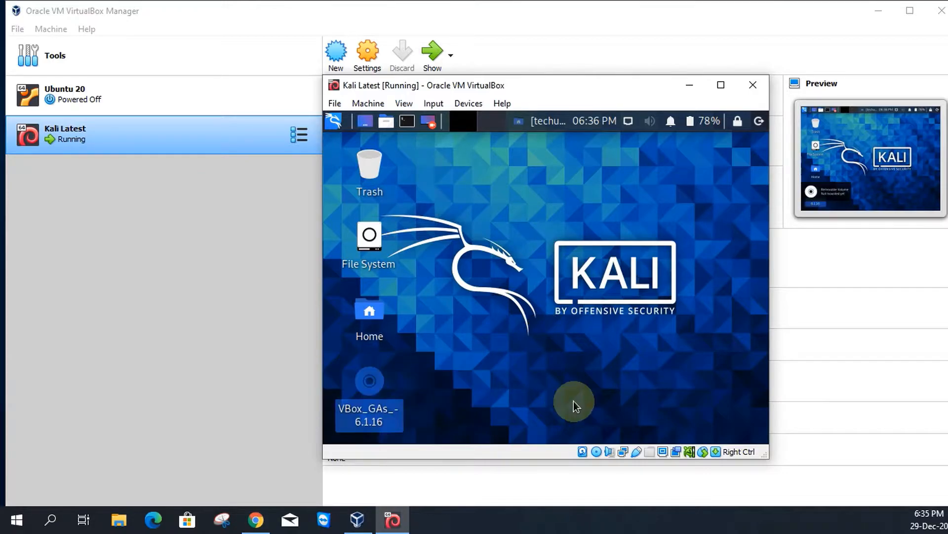
{"action": "double_click", "coordinate": [378, 419]}
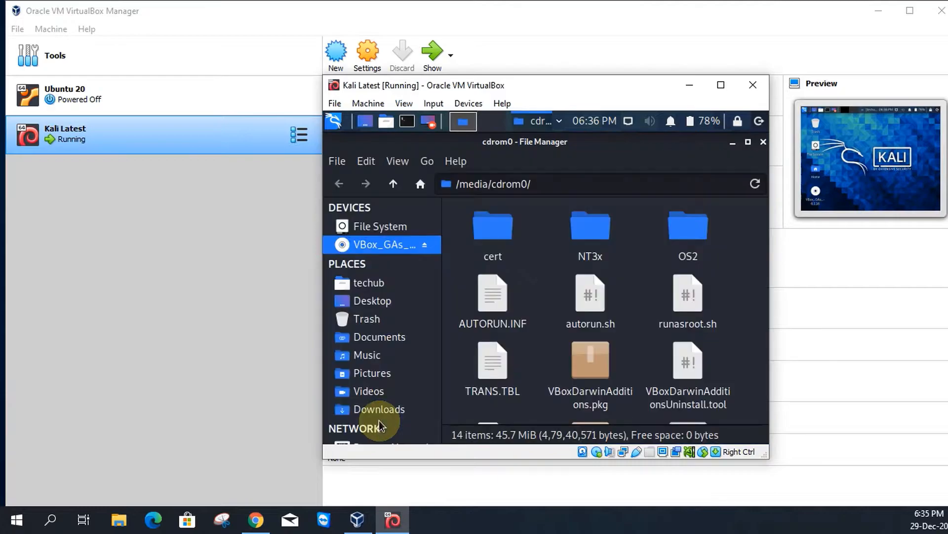
{"action": "scroll", "coordinate": [605, 247], "scroll_direction": "down", "scroll_amount": 3}
{"action": "scroll", "coordinate": [612, 296], "scroll_direction": "up", "scroll_amount": 3}
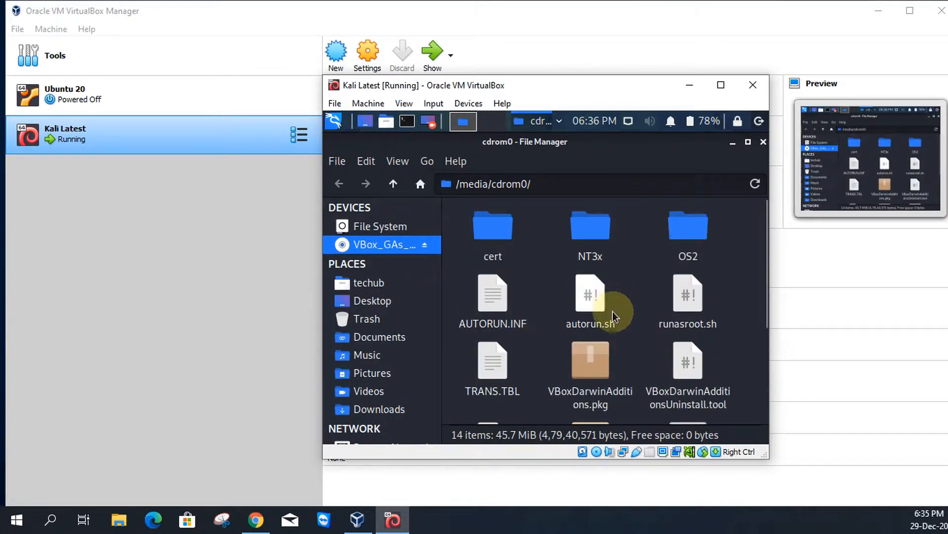
Copy all files and folders from the Guest Additions disc into the Downloads folder
{"action": "left_click", "coordinate": [599, 354]}
{"action": "key", "text": "ctrl+a"}
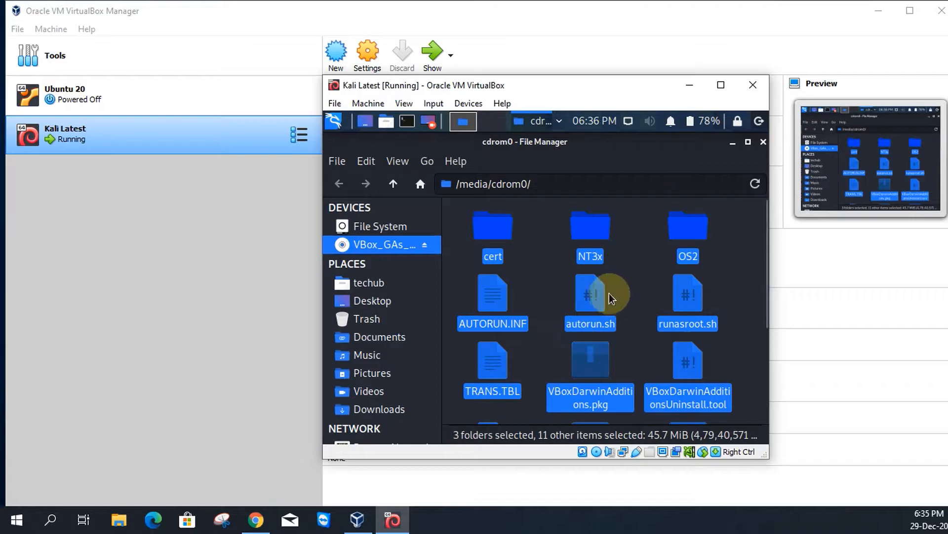
{"action": "right_click", "coordinate": [582, 297]}
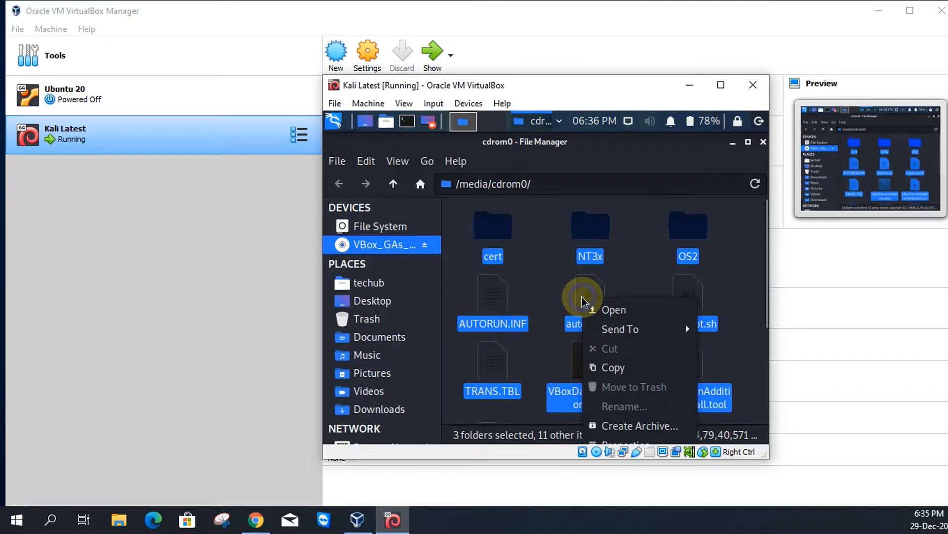
{"action": "left_click", "coordinate": [622, 368]}
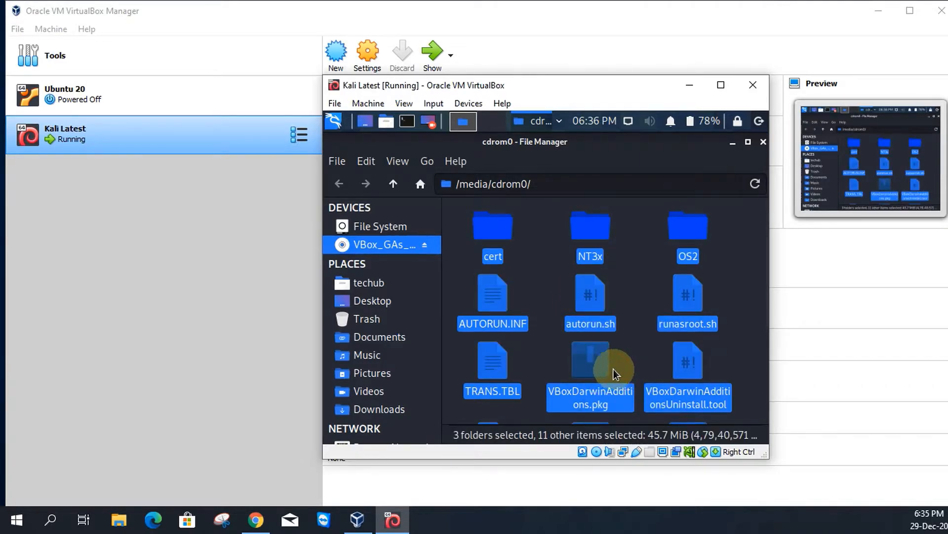
{"action": "left_click", "coordinate": [375, 410]}
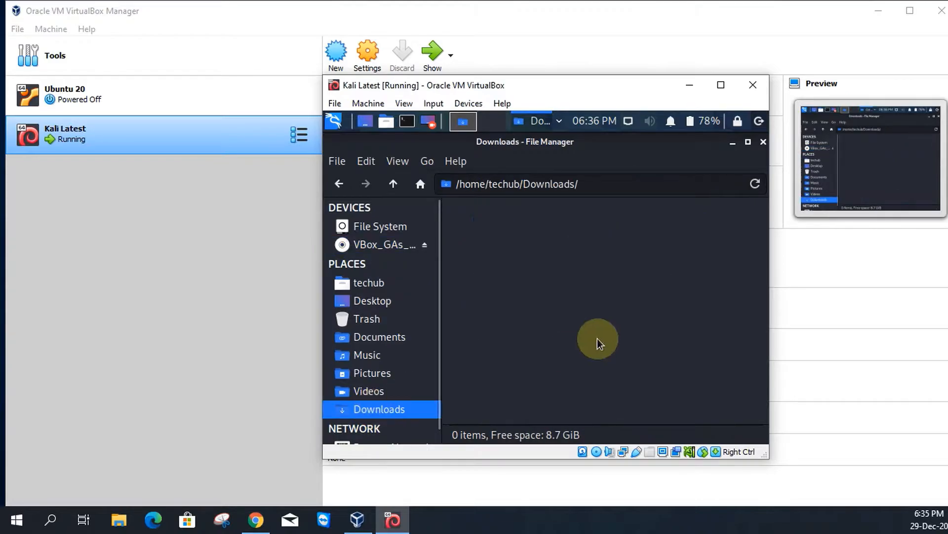
{"action": "right_click", "coordinate": [527, 256]}
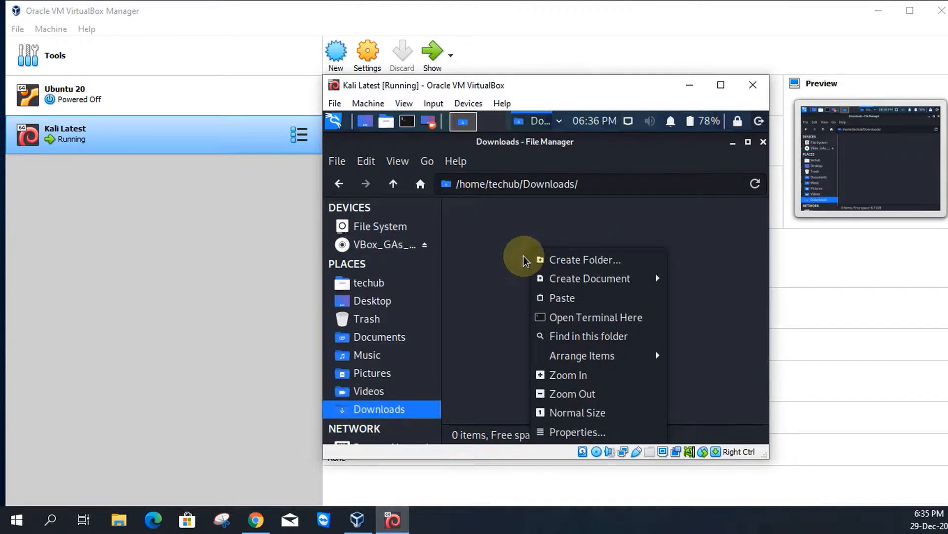
{"action": "left_click", "coordinate": [564, 298]}
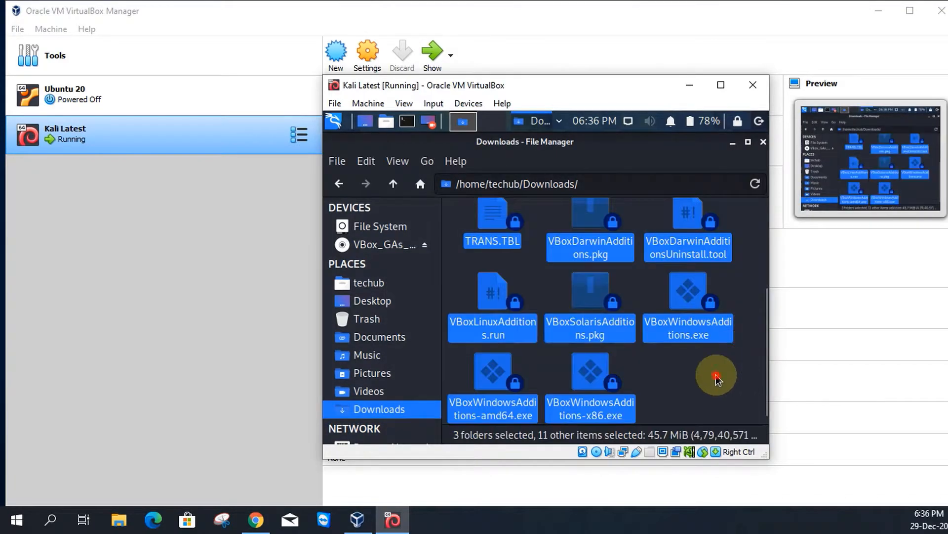
{"action": "left_click", "coordinate": [714, 375]}
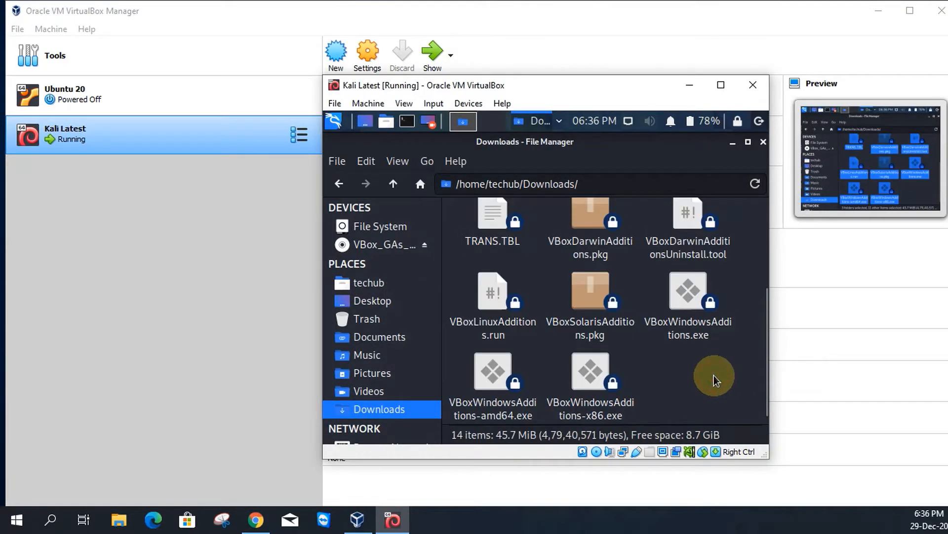
Open a terminal in the Downloads folder, then run pwd and ls to check the location and list the files
{"action": "right_click", "coordinate": [681, 367]}
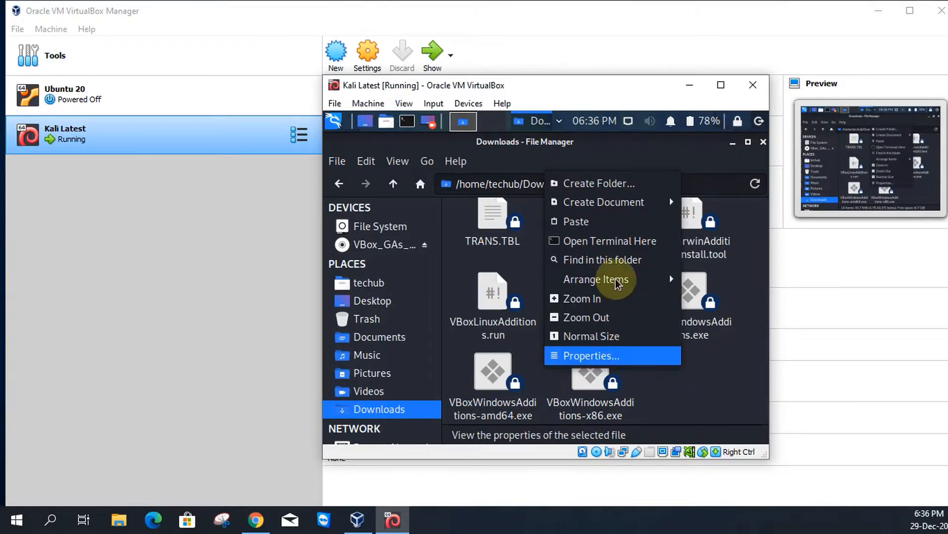
{"action": "left_click", "coordinate": [618, 243]}
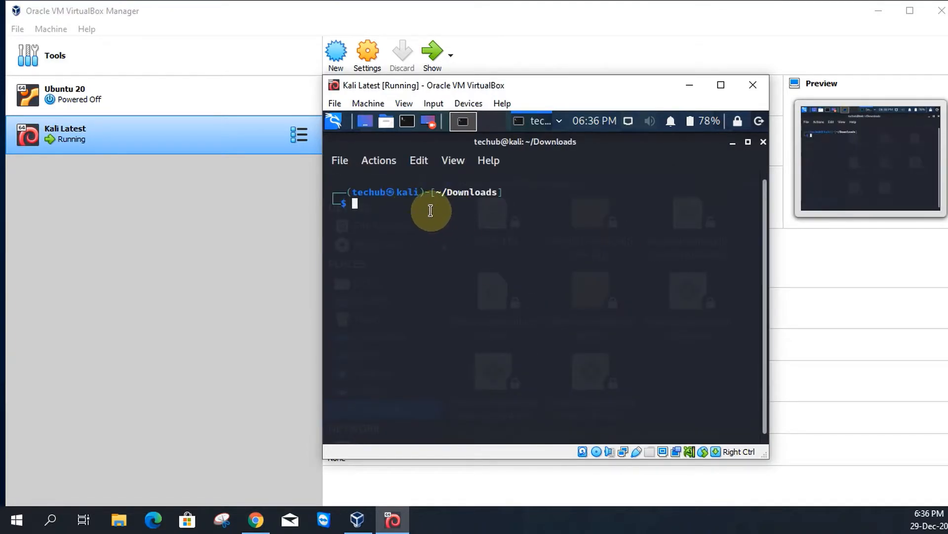
{"action": "type", "text": "pwd"}
{"action": "key", "text": "Return"}
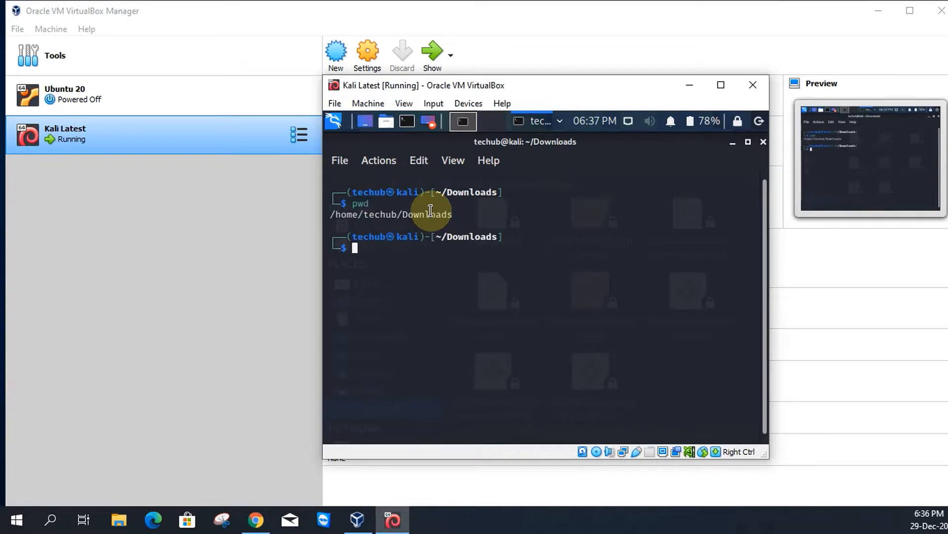
{"action": "type", "text": "ls"}
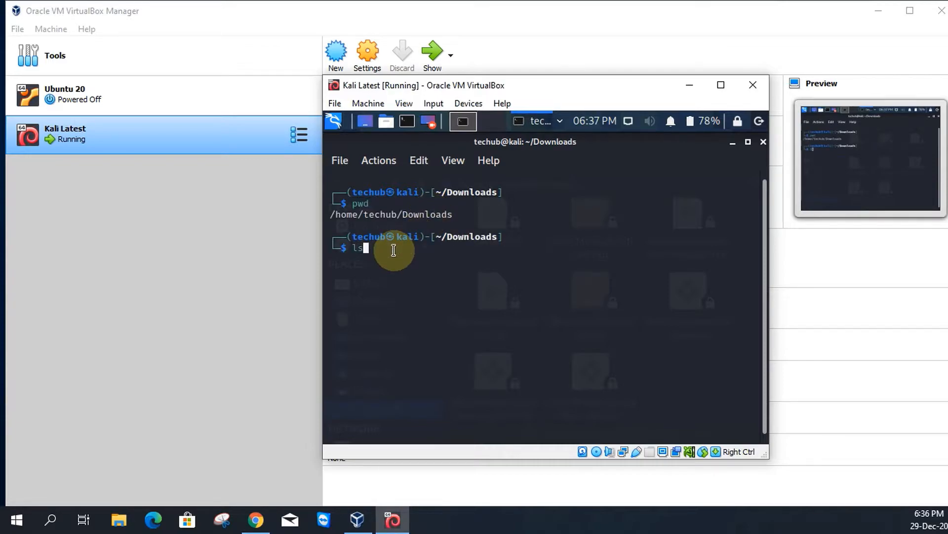
{"action": "key", "text": "Return"}
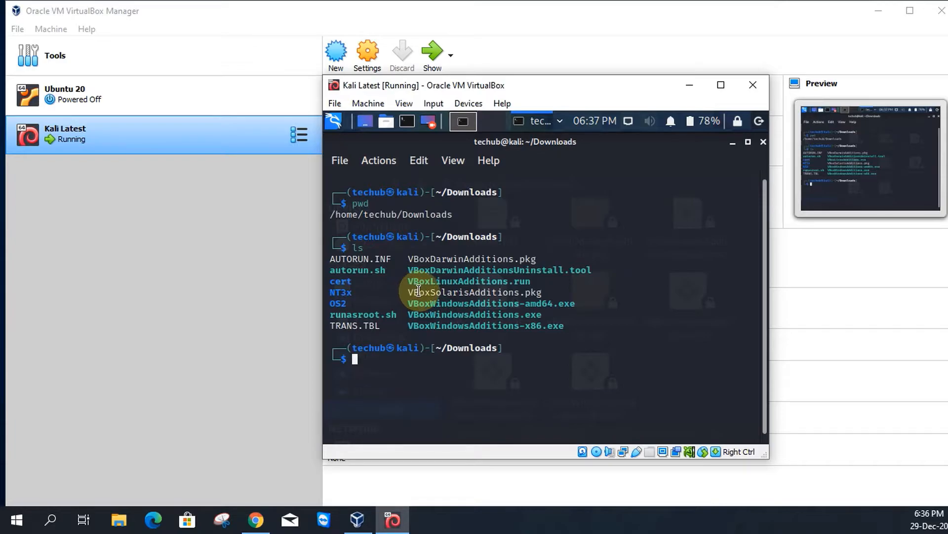
Run sudo chmod 755 on VBoxLinuxAdditions.run and enter the sudo password
{"action": "left_click_drag", "start_coordinate": [409, 281], "coordinate": [539, 279]}
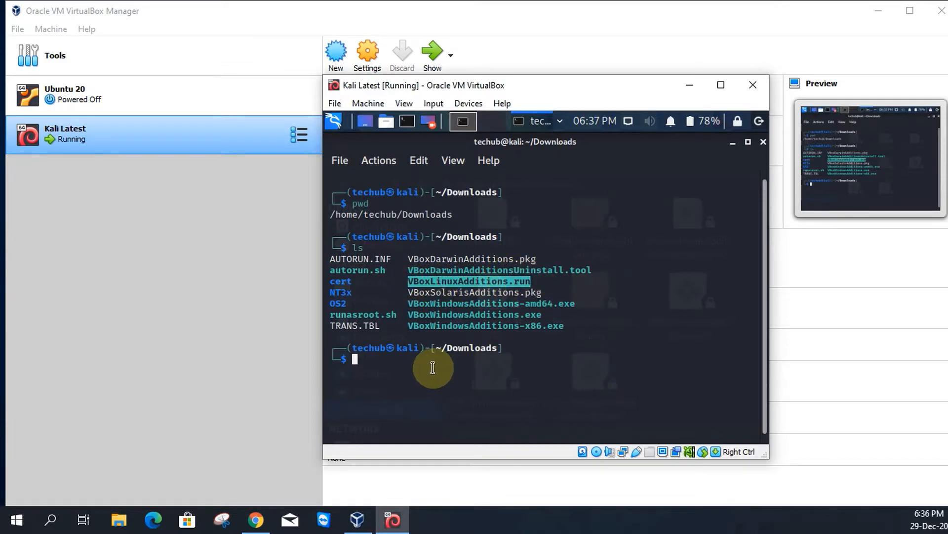
{"action": "left_click", "coordinate": [403, 364]}
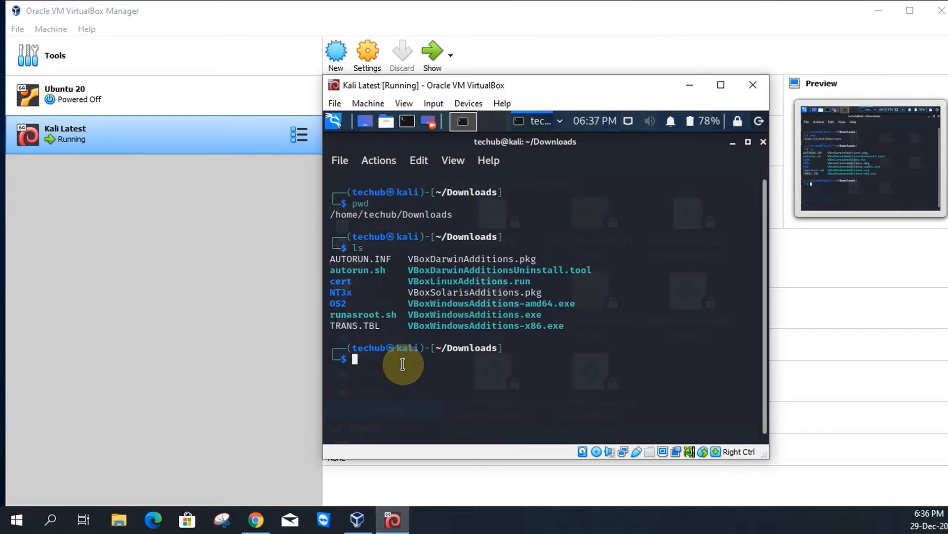
{"action": "type", "text": "sudo chmod 755 Vb"}
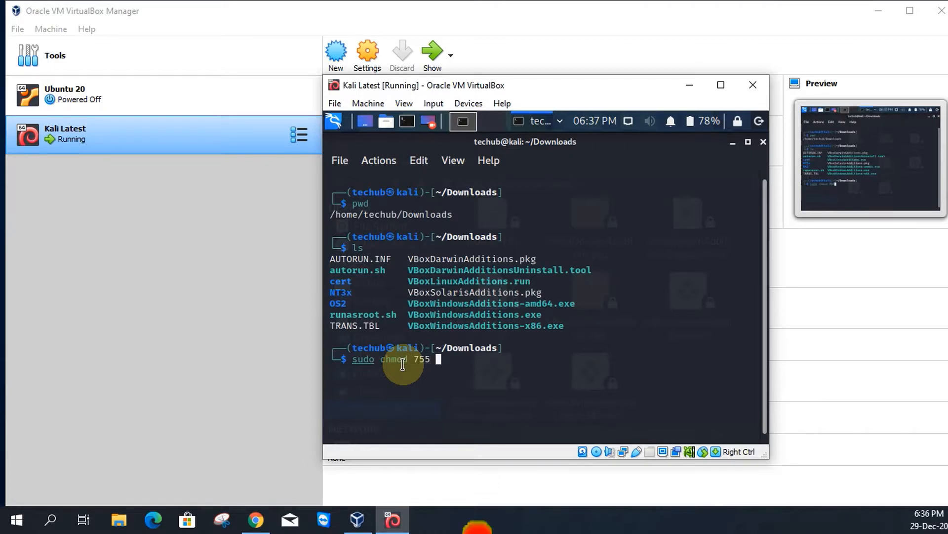
{"action": "key", "text": "Tab"}
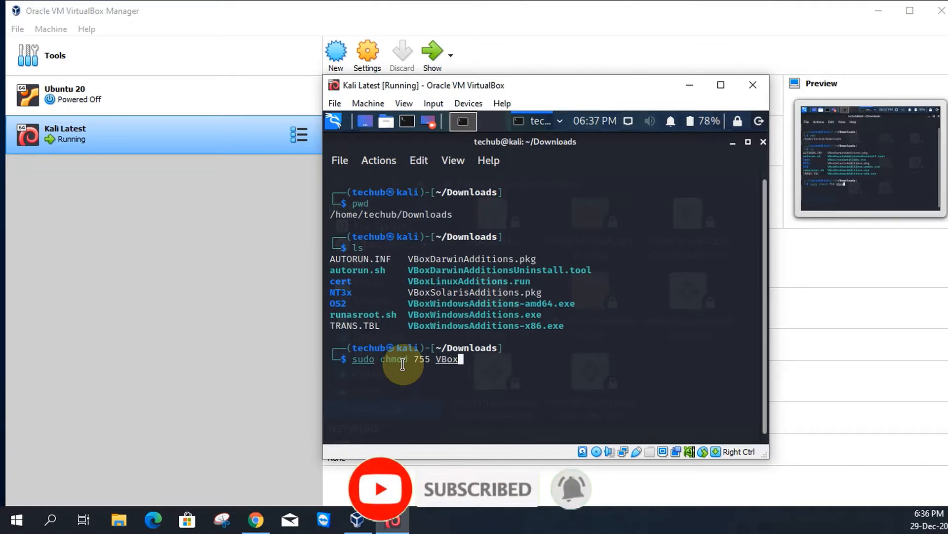
{"action": "type", "text": "L"}
{"action": "key", "text": "Tab"}
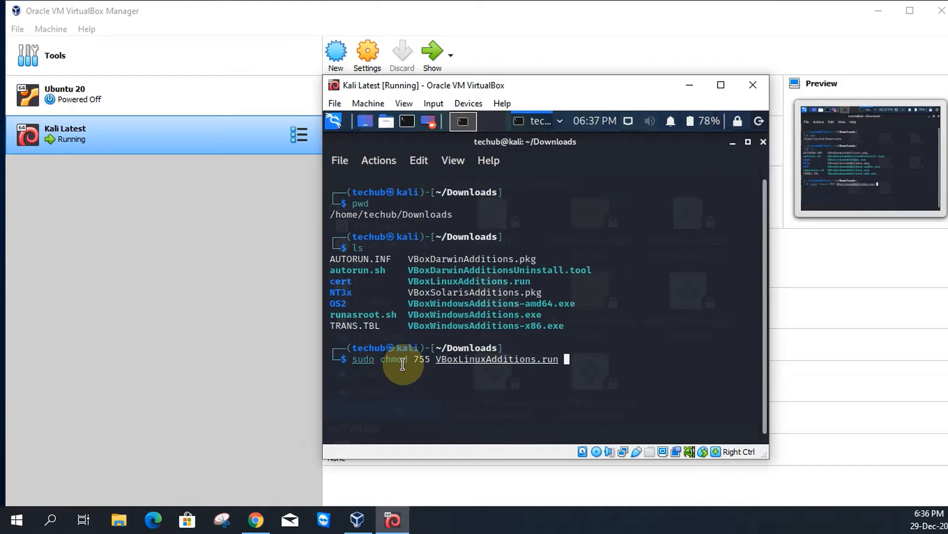
{"action": "key", "text": "Return"}
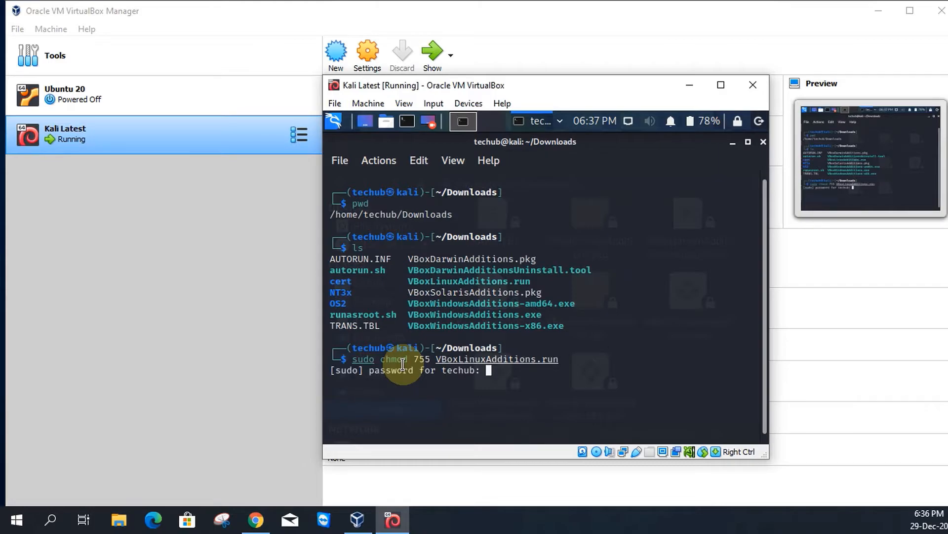
{"action": "key", "text": "Return"}
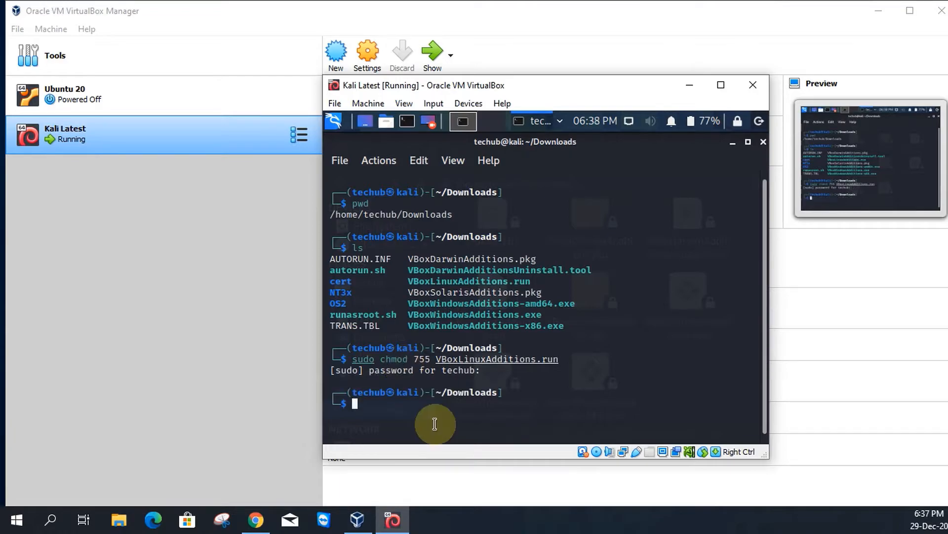
Run the installer ./VBoxLinuxAdditions.run with sudo
{"action": "type", "text": "sudo "}
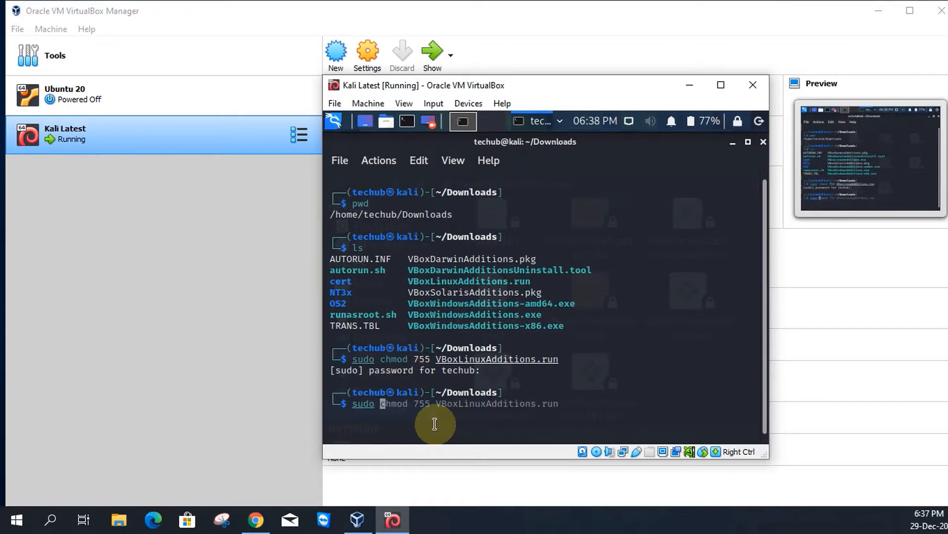
{"action": "type", "text": "./"}
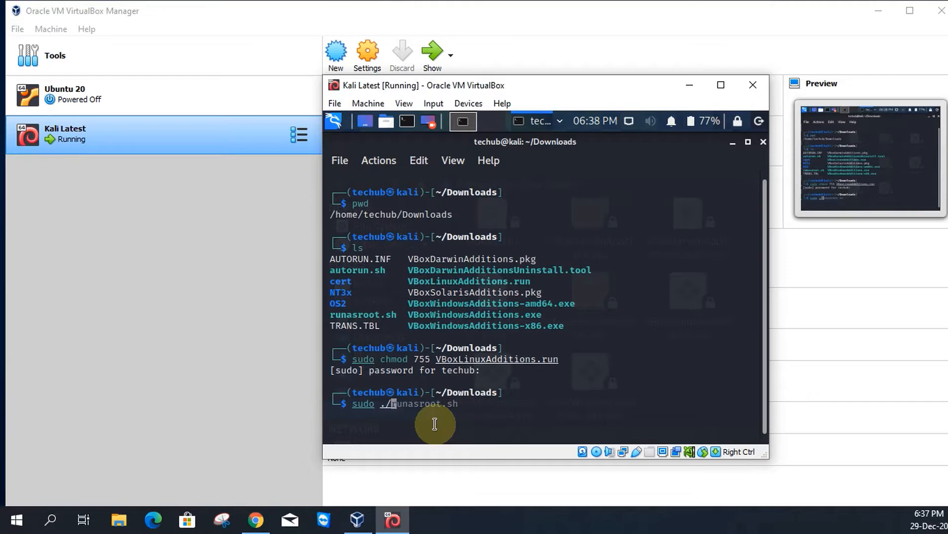
{"action": "type", "text": "Vb"}
{"action": "key", "text": "Tab"}
{"action": "type", "text": "L"}
{"action": "key", "text": "Tab"}
{"action": "key", "text": "Return"}
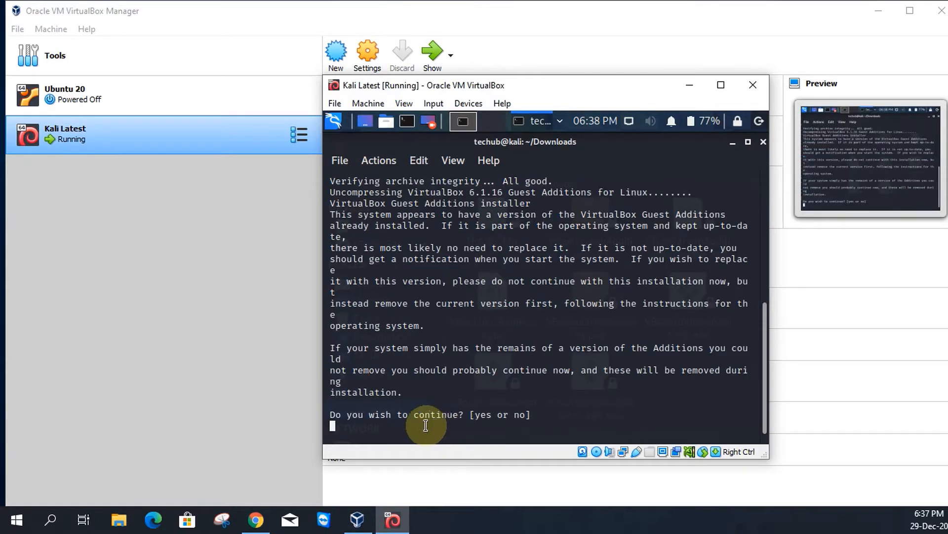
Answer yes to continue the Guest Additions installation
{"action": "left_click_drag", "start_coordinate": [475, 414], "coordinate": [527, 414]}
{"action": "left_click", "coordinate": [545, 414]}
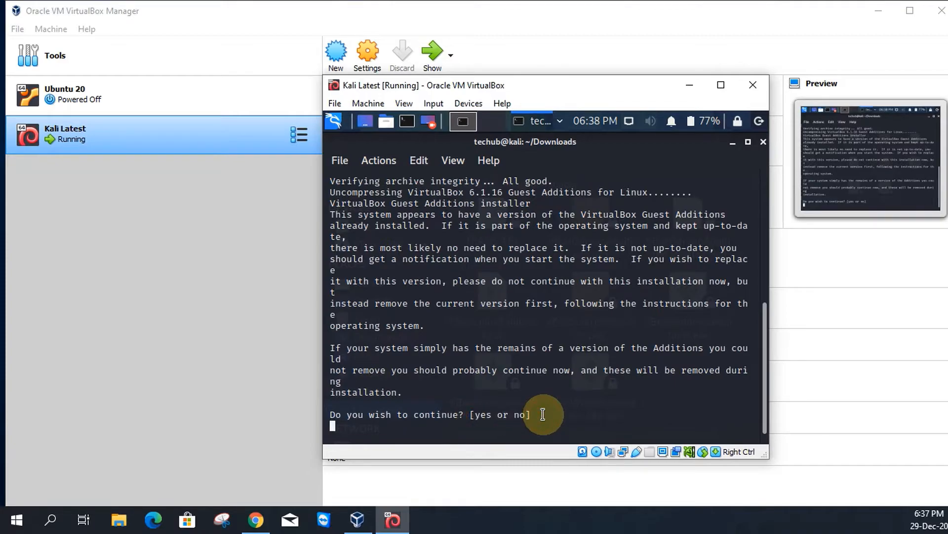
{"action": "type", "text": "yes"}
{"action": "key", "text": "Return"}
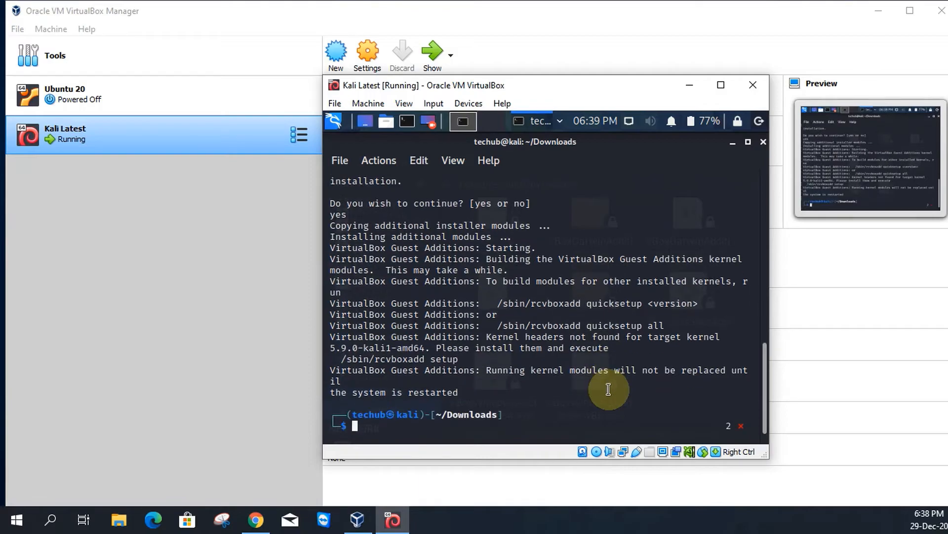
Close the terminal and file manager, and restart the Kali guest system
{"action": "left_click", "coordinate": [764, 142]}
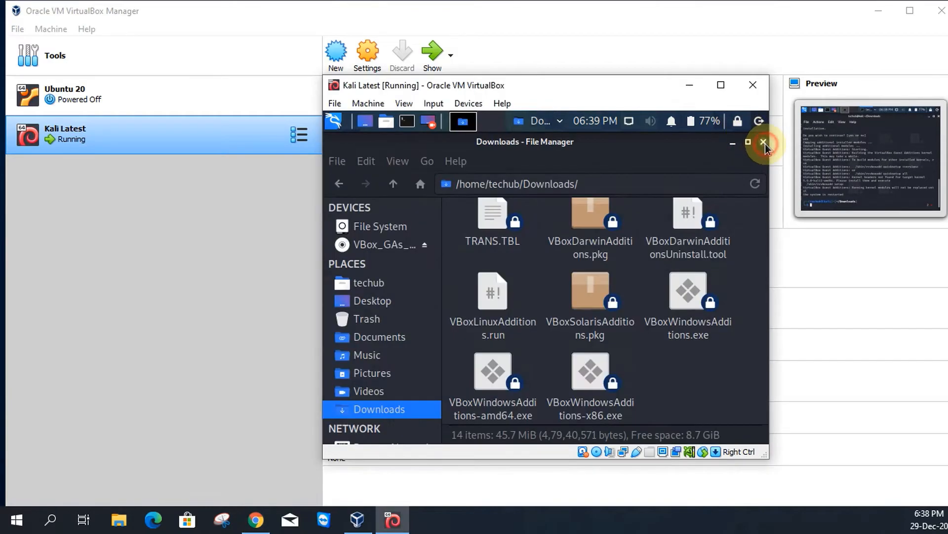
{"action": "left_click", "coordinate": [764, 144]}
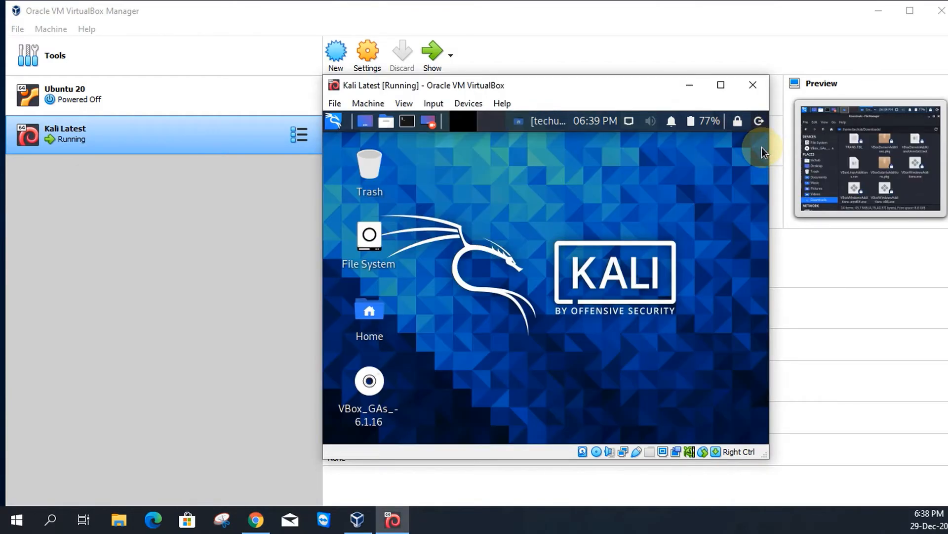
{"action": "left_click", "coordinate": [759, 123]}
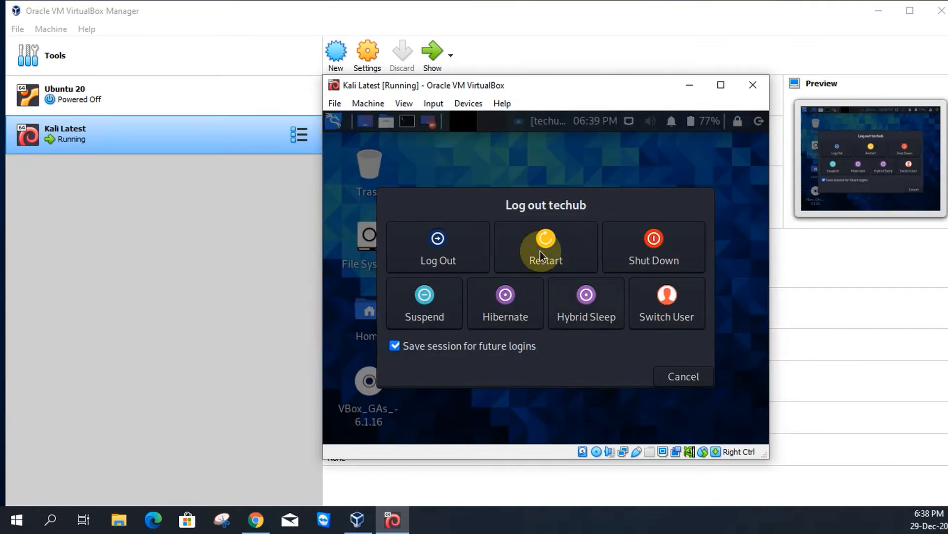
{"action": "left_click", "coordinate": [553, 250]}
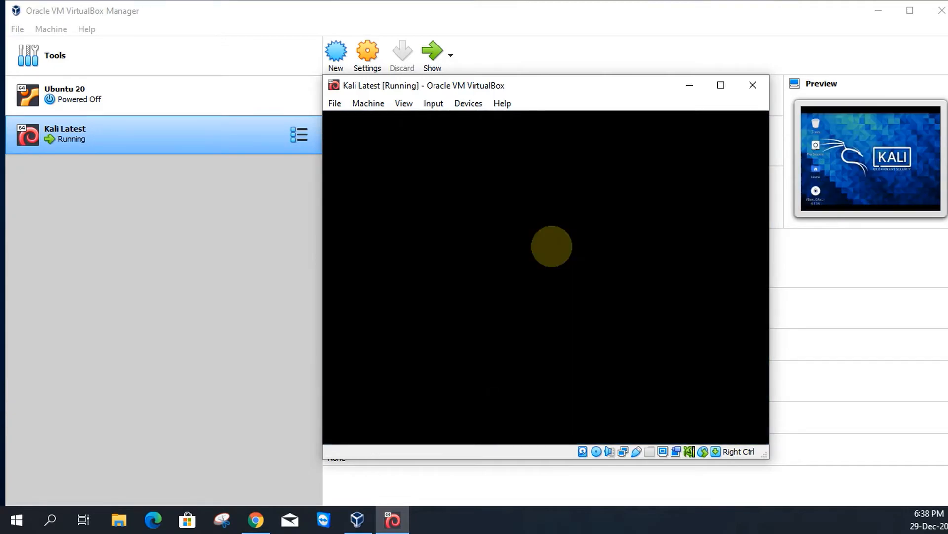
Dismiss the mouse pointer integration notice and maximize the Kali virtual machine window
{"action": "left_click_drag", "start_coordinate": [610, 50], "coordinate": [565, 50]}
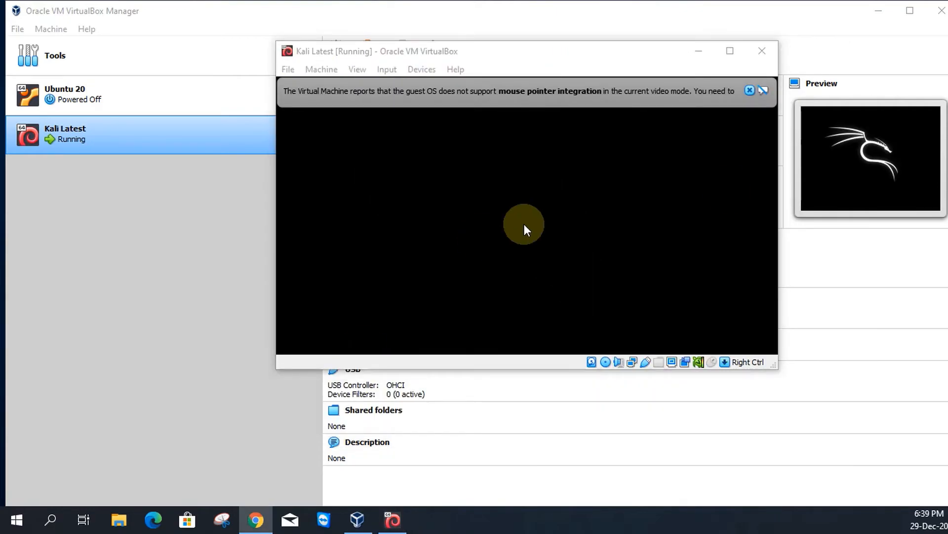
{"action": "left_click", "coordinate": [748, 91]}
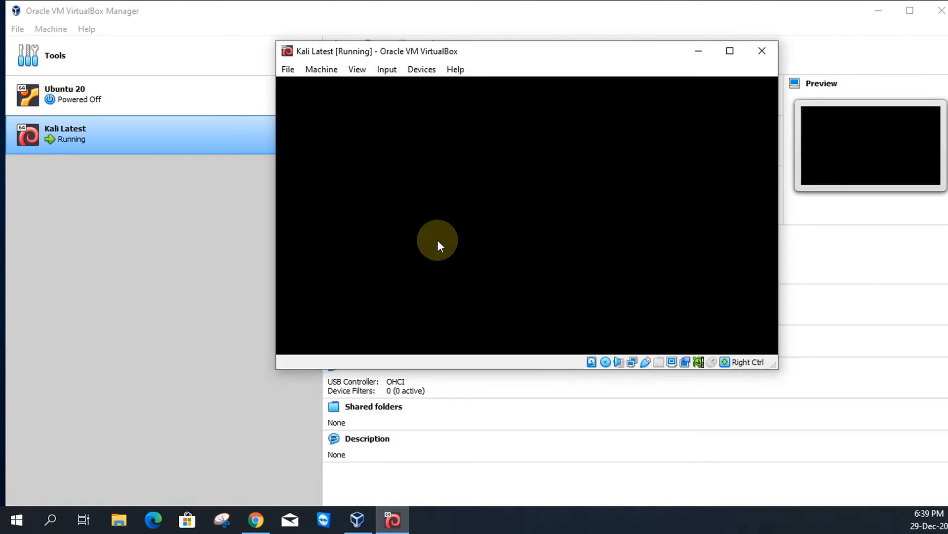
{"action": "left_click", "coordinate": [788, 49]}
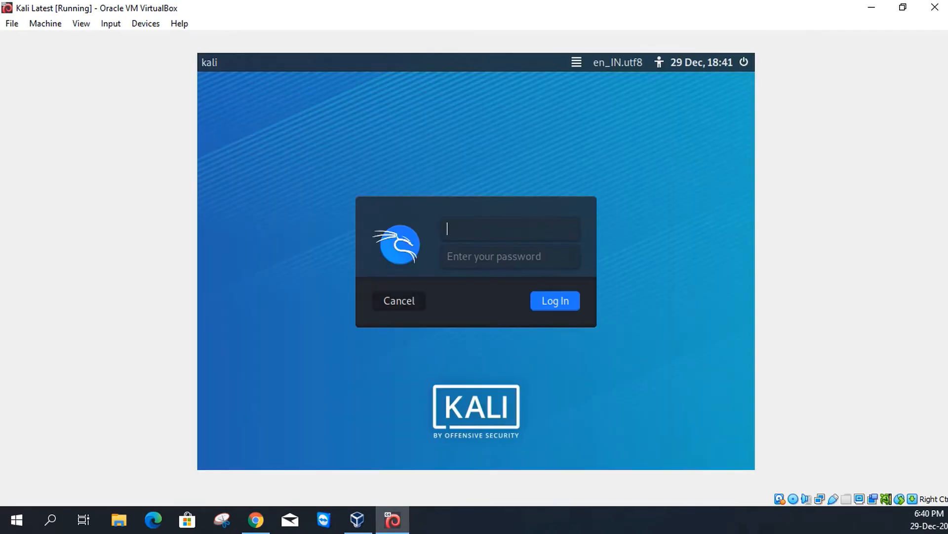
{"action": "left_click", "coordinate": [903, 7]}
{"action": "left_click", "coordinate": [786, 50]}
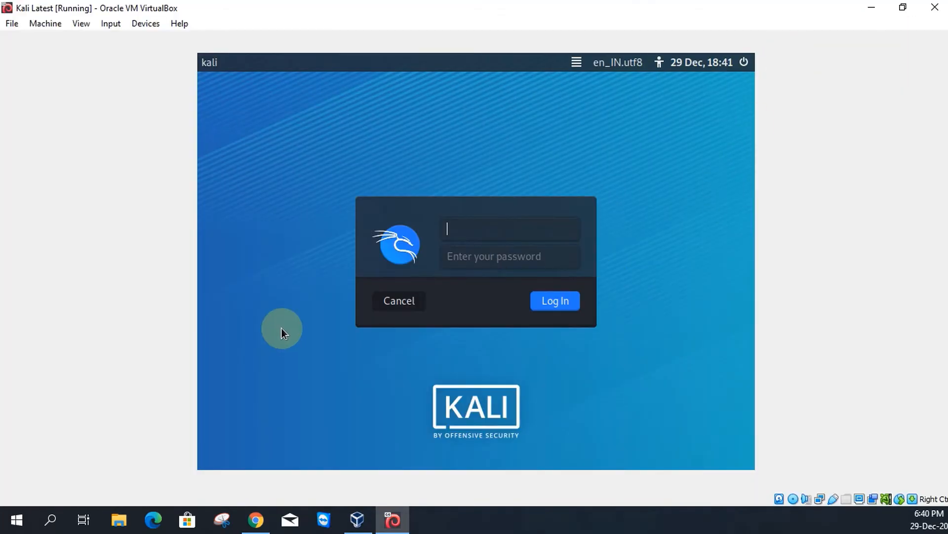
Log in to Kali with the account's username and password
{"action": "left_click", "coordinate": [470, 225]}
{"action": "type", "text": "techub"}
{"action": "key", "text": "Tab"}
{"action": "type", "text": "********"}
{"action": "key", "text": "Return"}
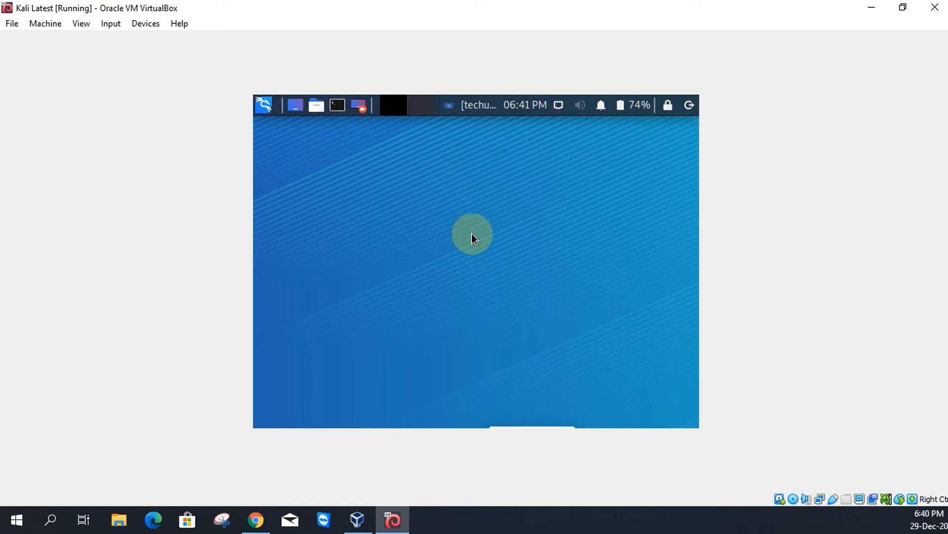
Restore the virtual machine window and maximize it again to refit the Kali desktop to the window
{"action": "left_click", "coordinate": [903, 7]}
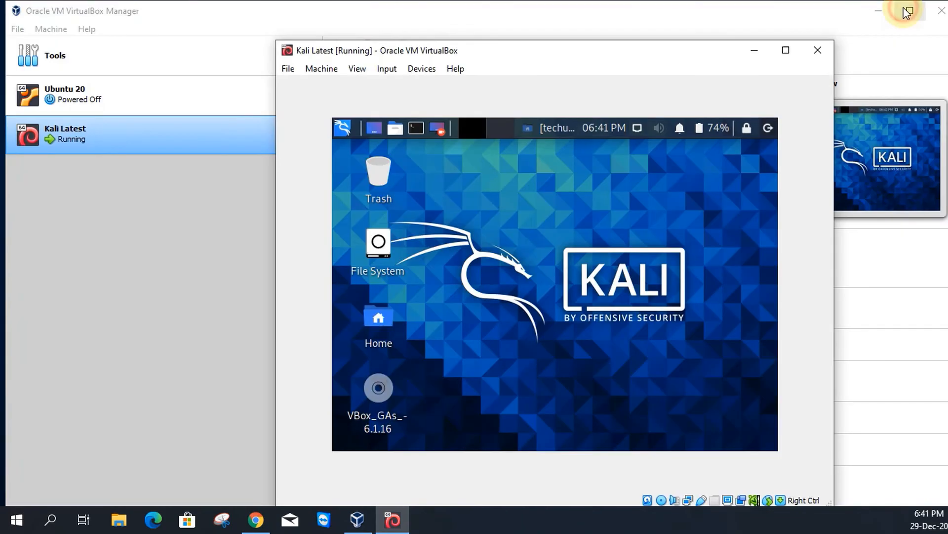
{"action": "left_click", "coordinate": [787, 50]}
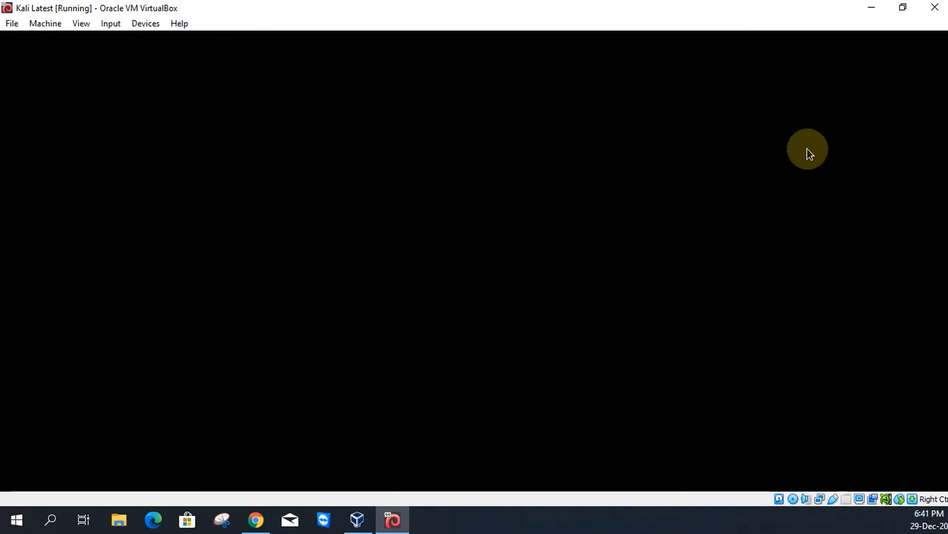